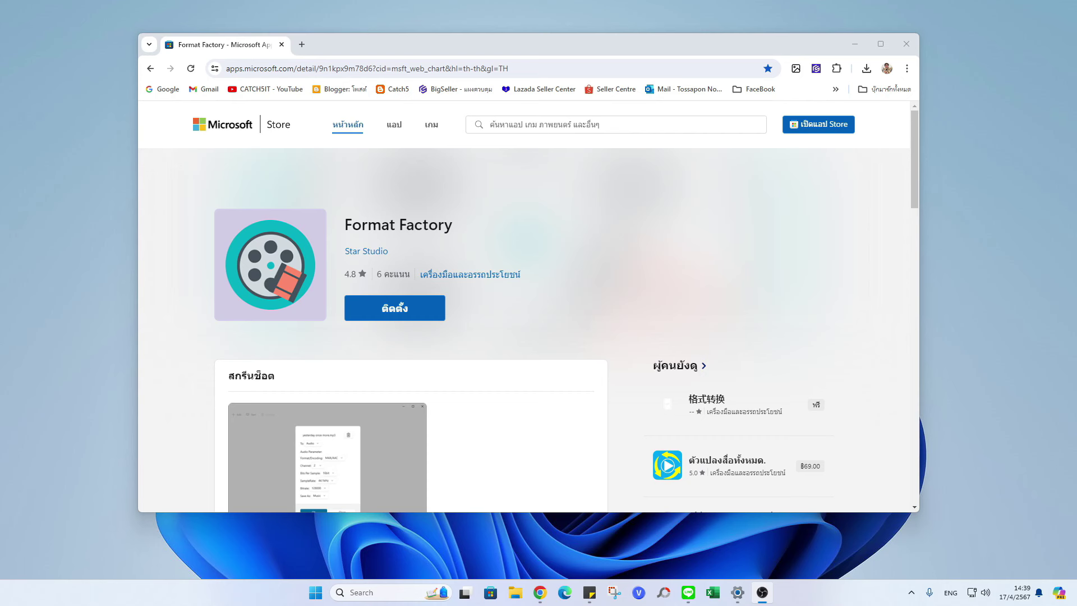
# Step: Download Format Factory Installer.exe from the Format Factory store page to the Downloads folder and show it there
pyautogui.click(413, 321)
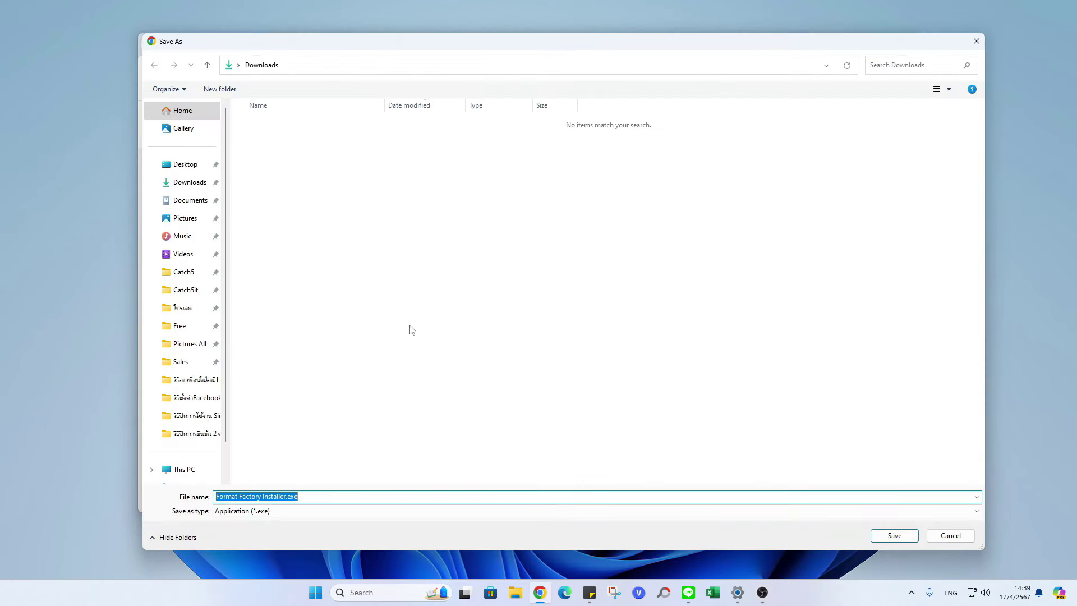
pyautogui.click(890, 538)
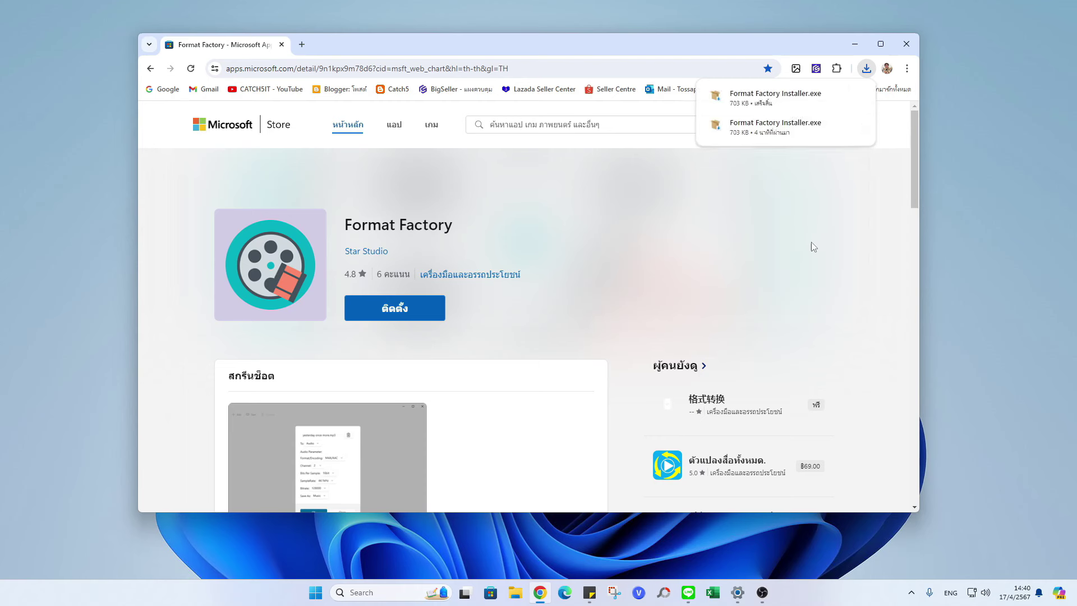
pyautogui.click(836, 96)
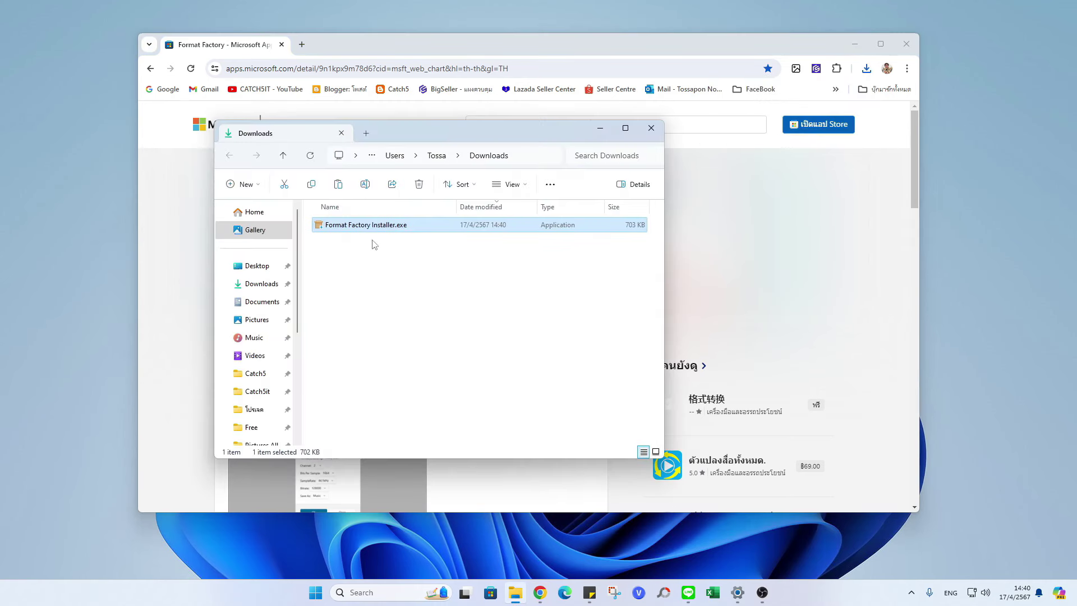
# Step: Install Format Factory by running Format Factory Installer.exe, and close the Downloads and Microsoft Store installer windows
pyautogui.doubleClick(385, 227)
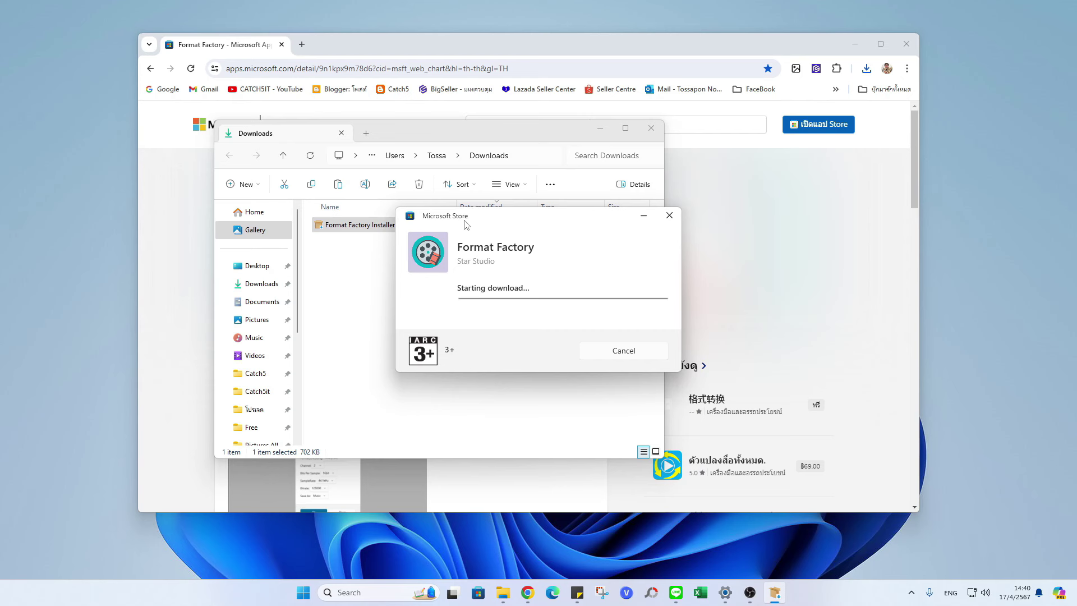
pyautogui.click(651, 128)
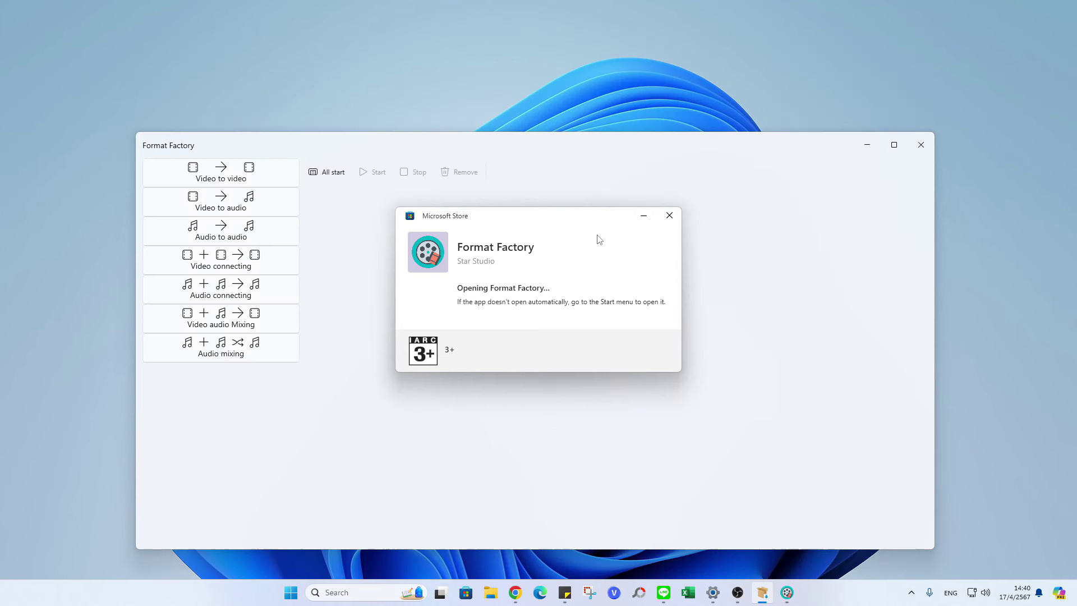
pyautogui.click(669, 216)
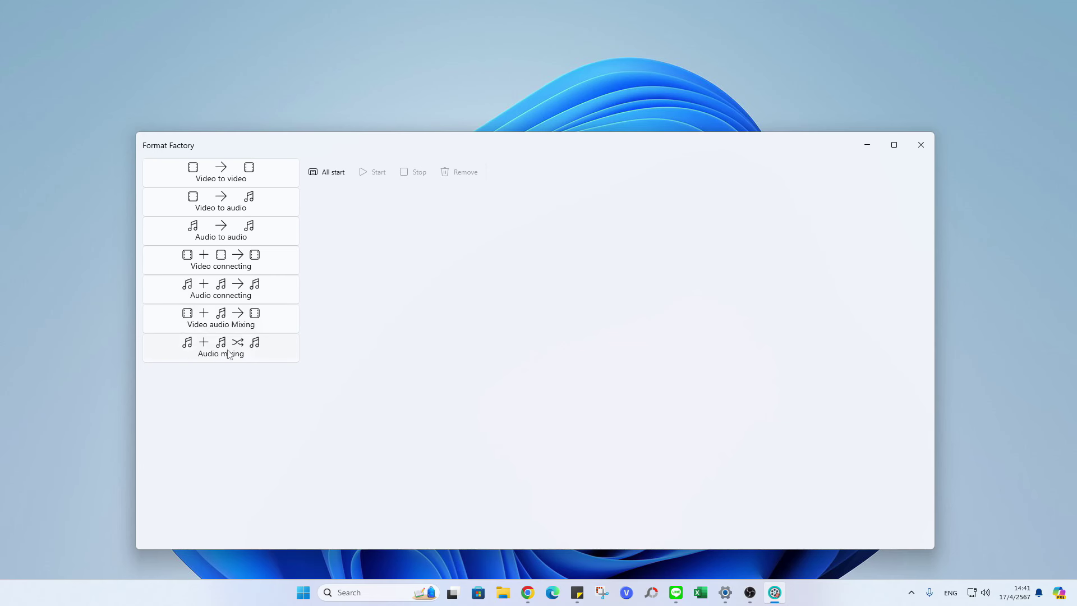
# Step: Create a Video connecting job with "วิธีปิดการยืนยัน 2 ชั้น ของ Microsoft Account_Full.mp4" first and Catch5_1.MOV second
pyautogui.click(211, 268)
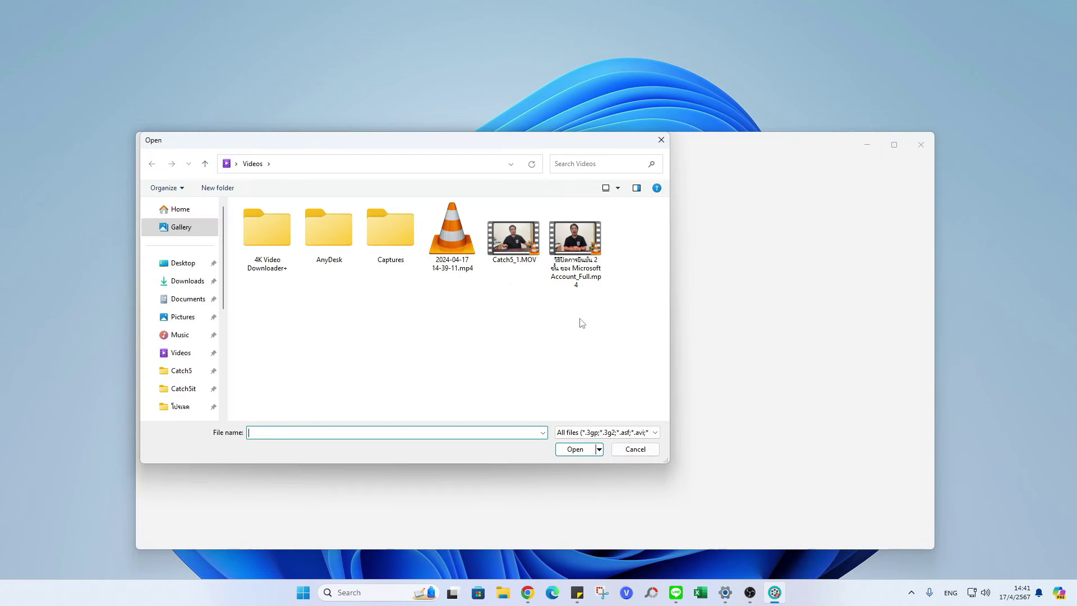
pyautogui.click(574, 247)
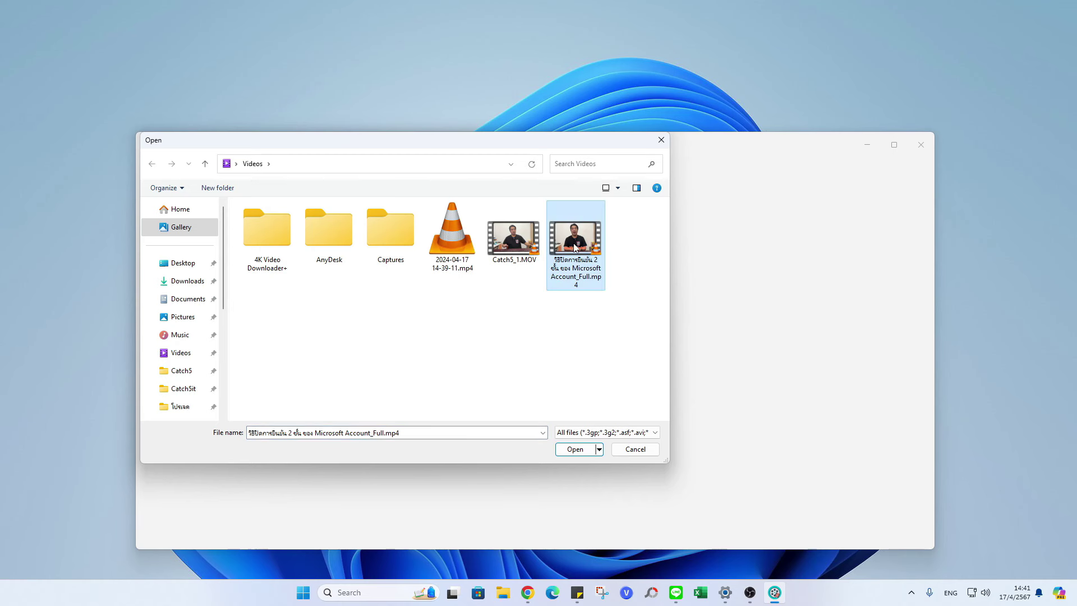
pyautogui.click(575, 449)
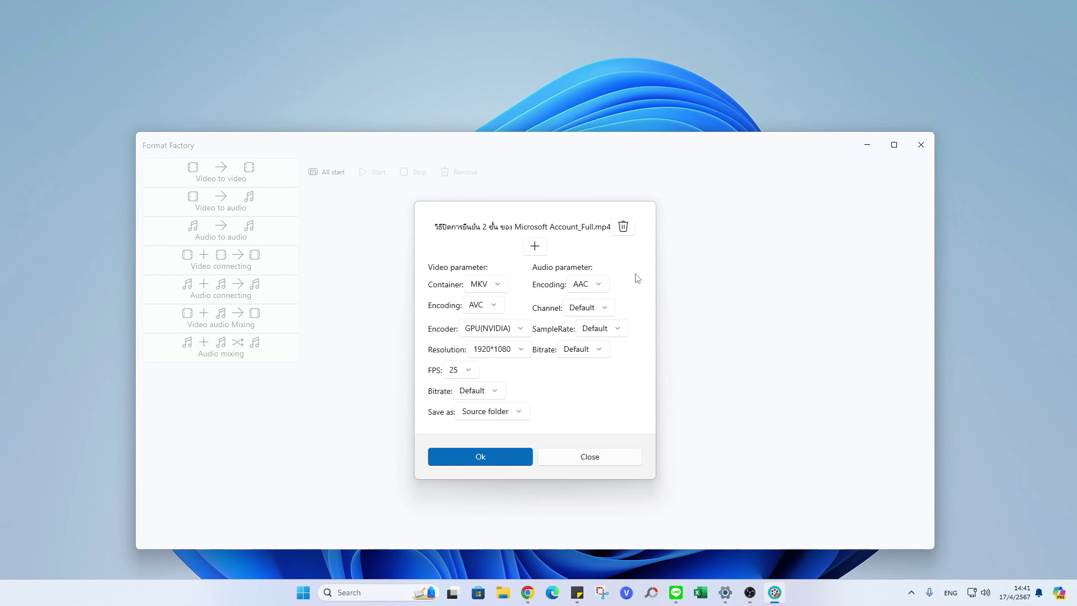
pyautogui.click(534, 247)
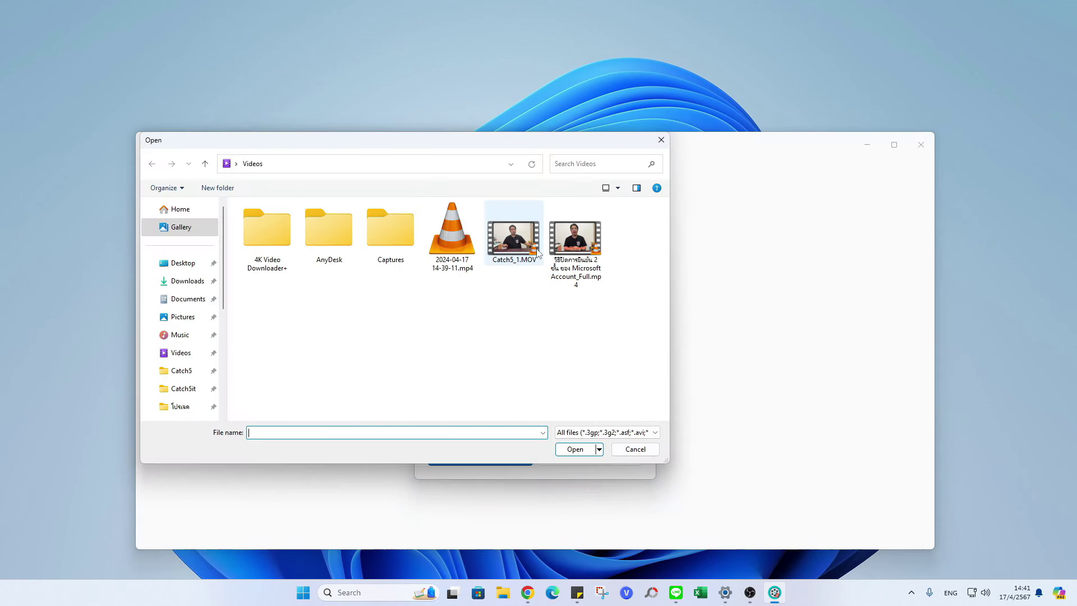
pyautogui.click(517, 251)
pyautogui.click(588, 452)
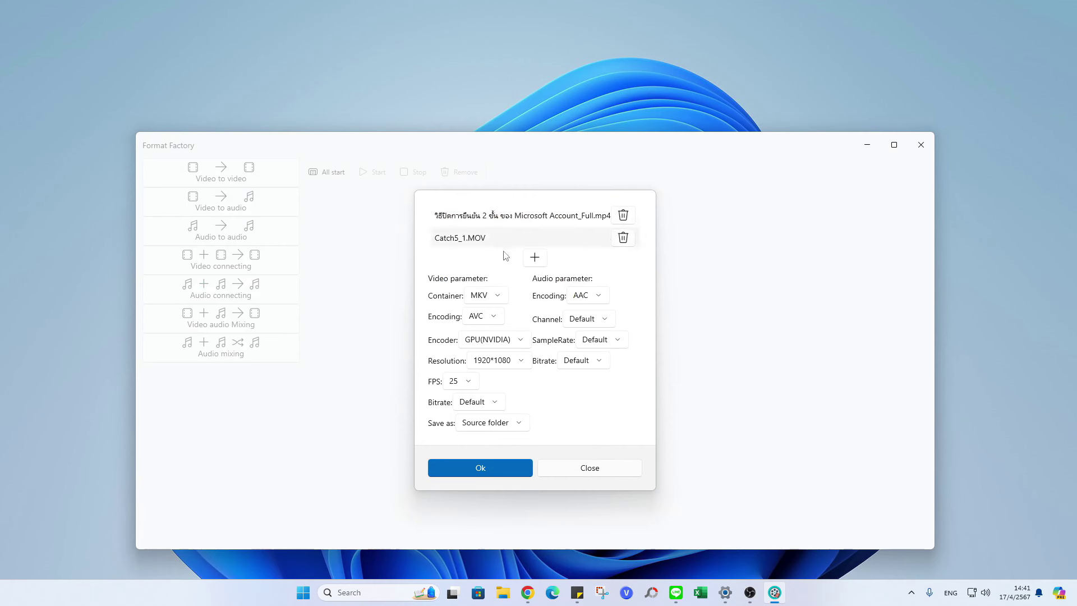
# Step: Set the joined video's output container to MP4
pyautogui.click(496, 303)
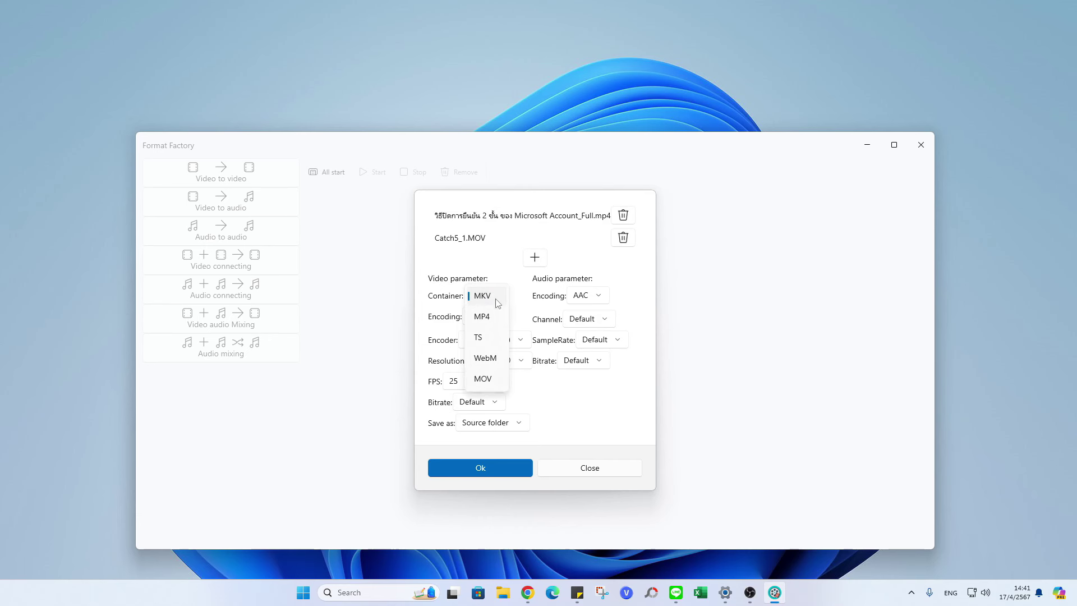
pyautogui.click(492, 318)
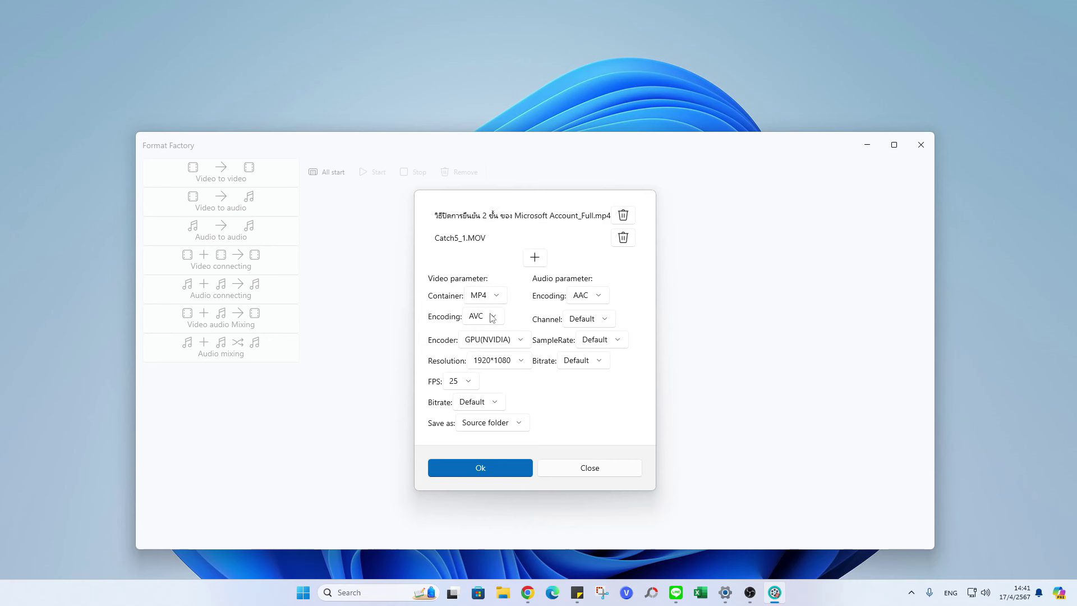
# Step: Examine the available choices for audio encoding, video encoding, encoder, resolution and audio bitrate
pyautogui.click(594, 302)
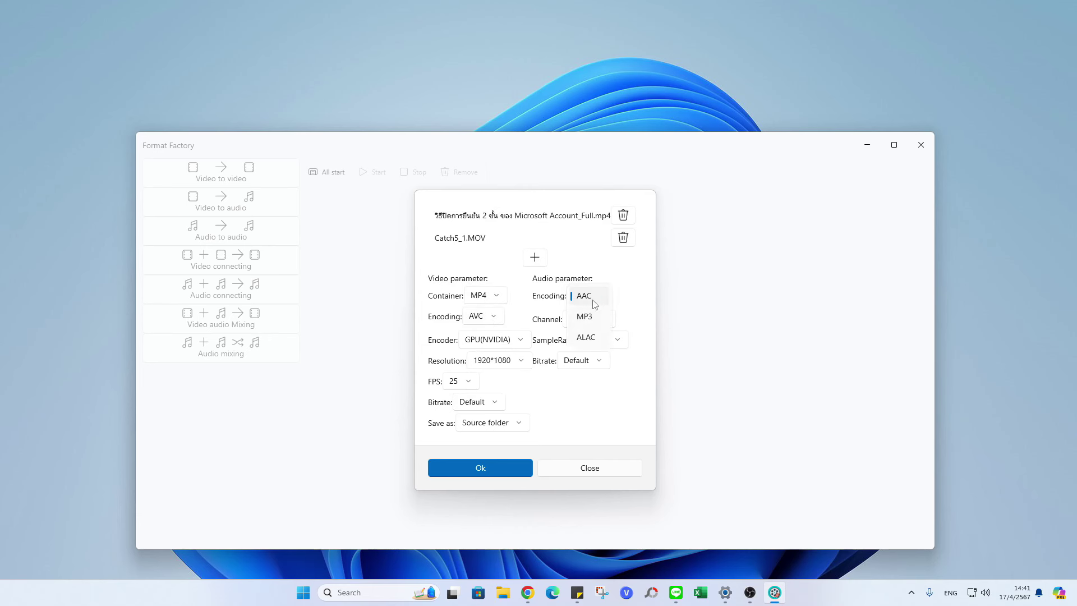
pyautogui.click(643, 301)
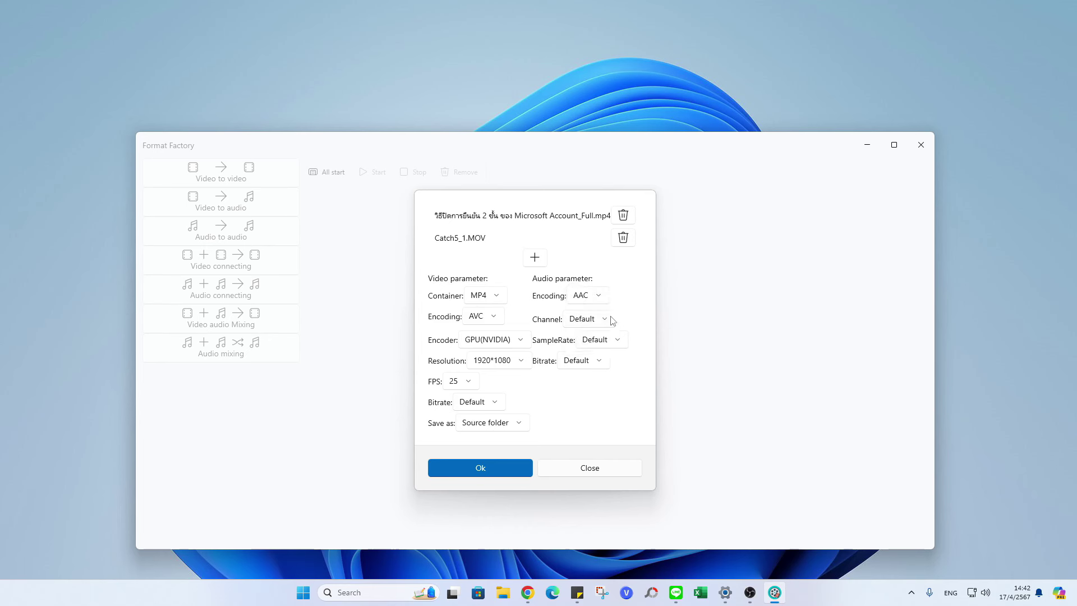
pyautogui.click(491, 317)
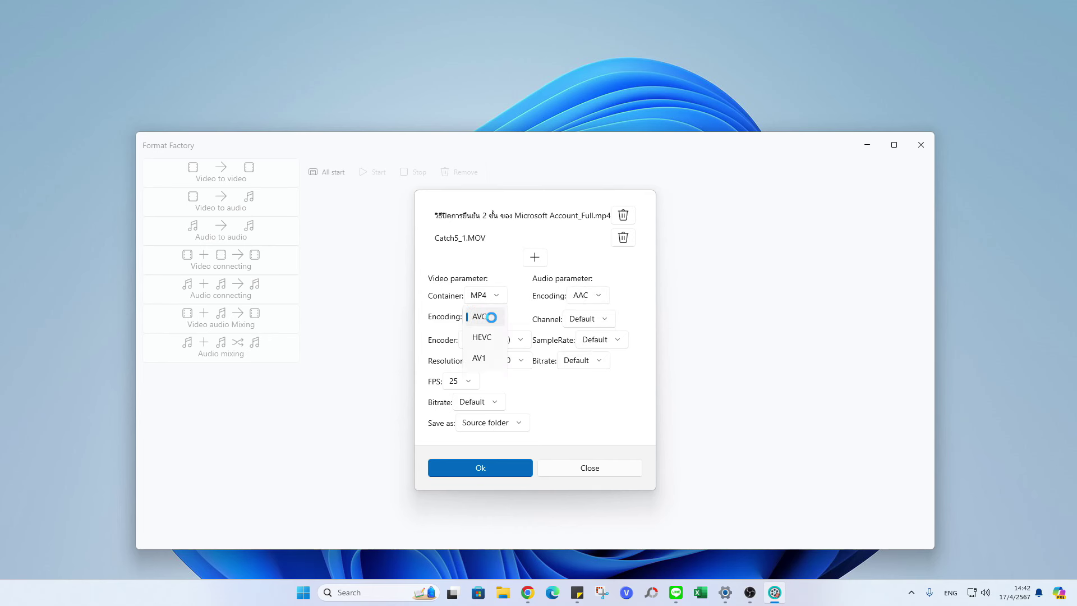
pyautogui.click(569, 412)
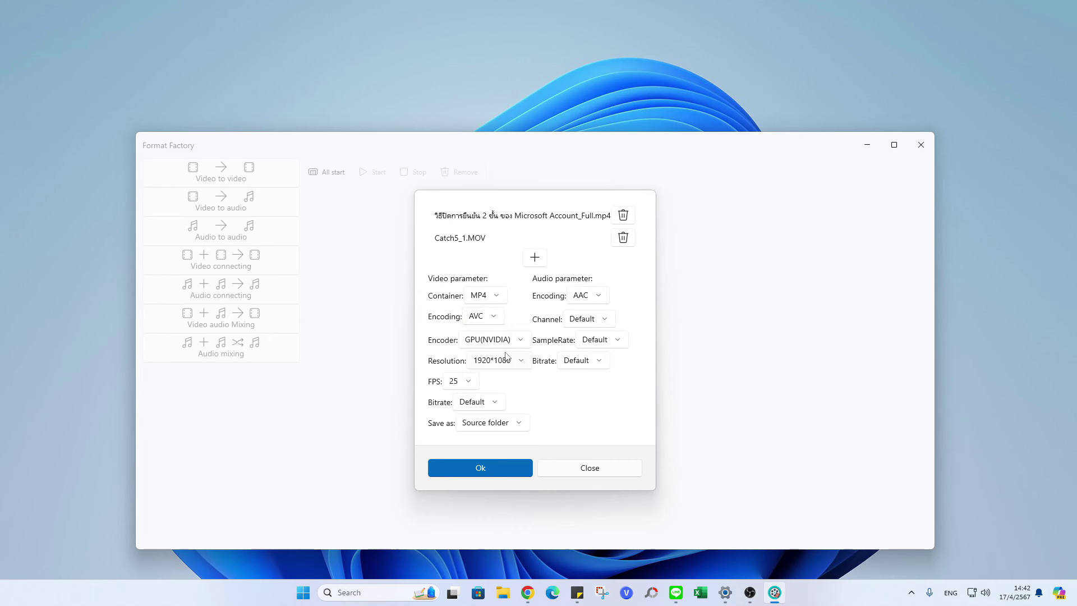
pyautogui.click(507, 347)
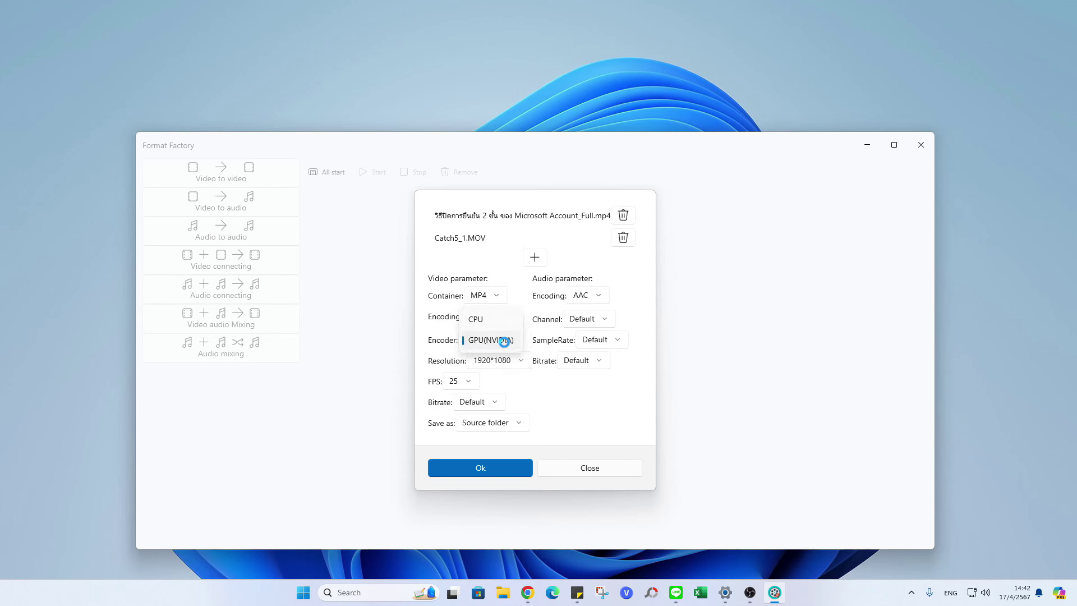
pyautogui.click(503, 340)
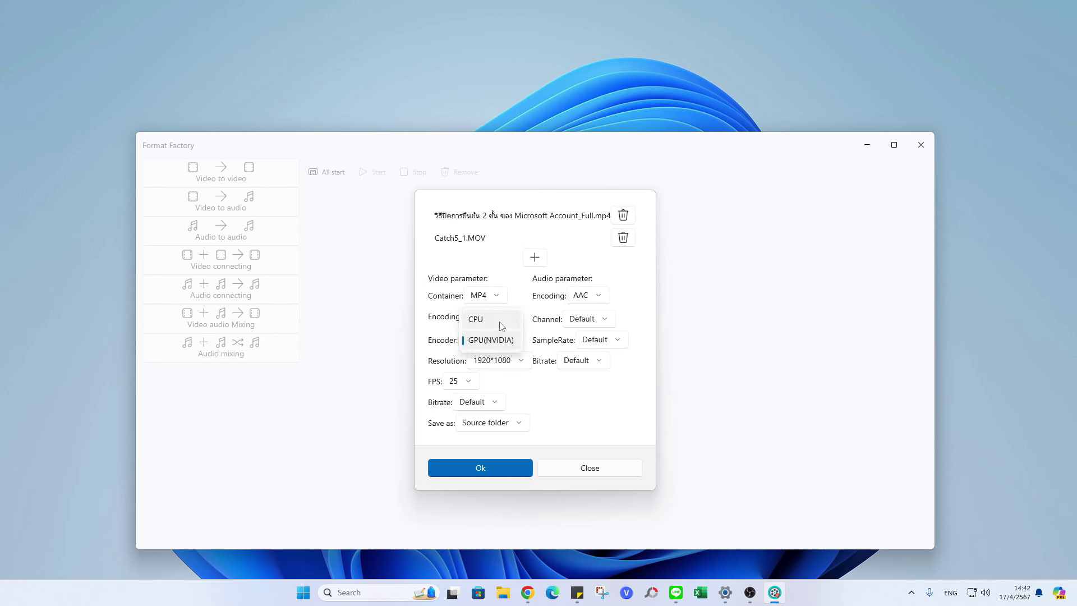
pyautogui.click(523, 364)
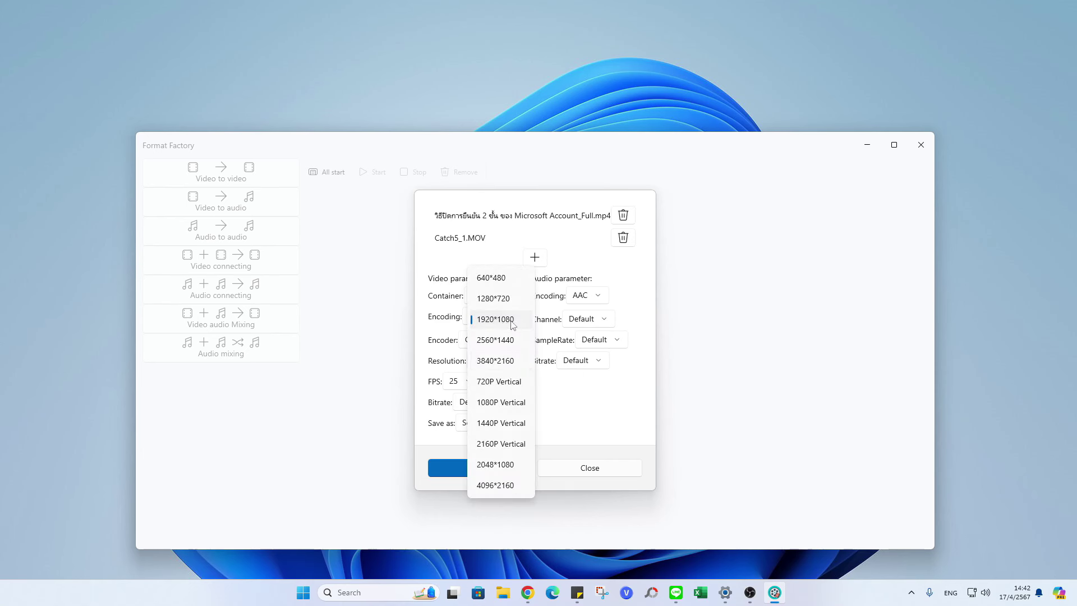
pyautogui.click(562, 399)
pyautogui.click(584, 363)
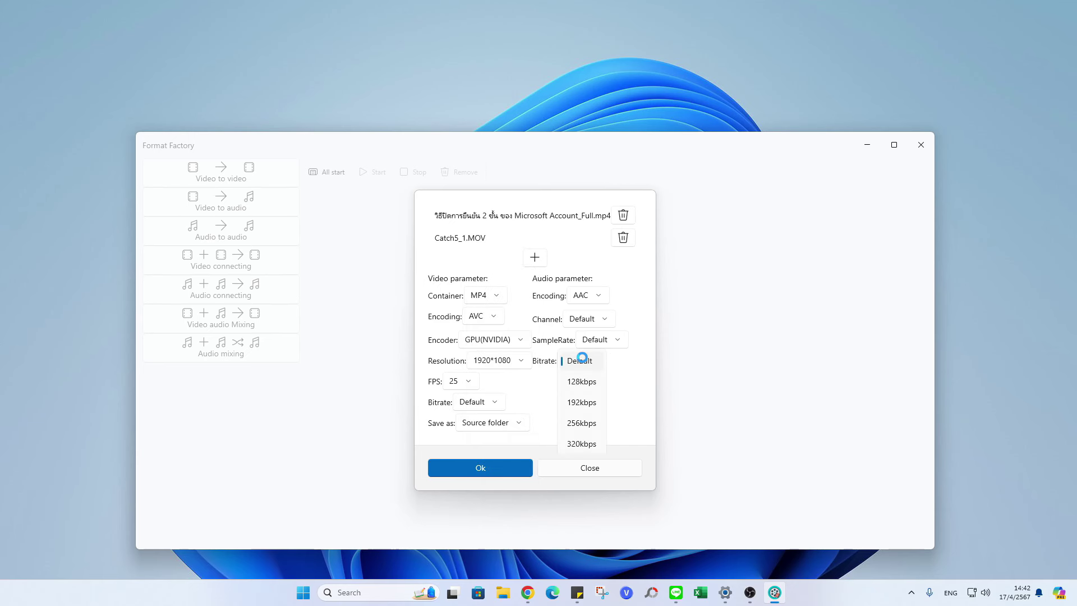
pyautogui.click(624, 390)
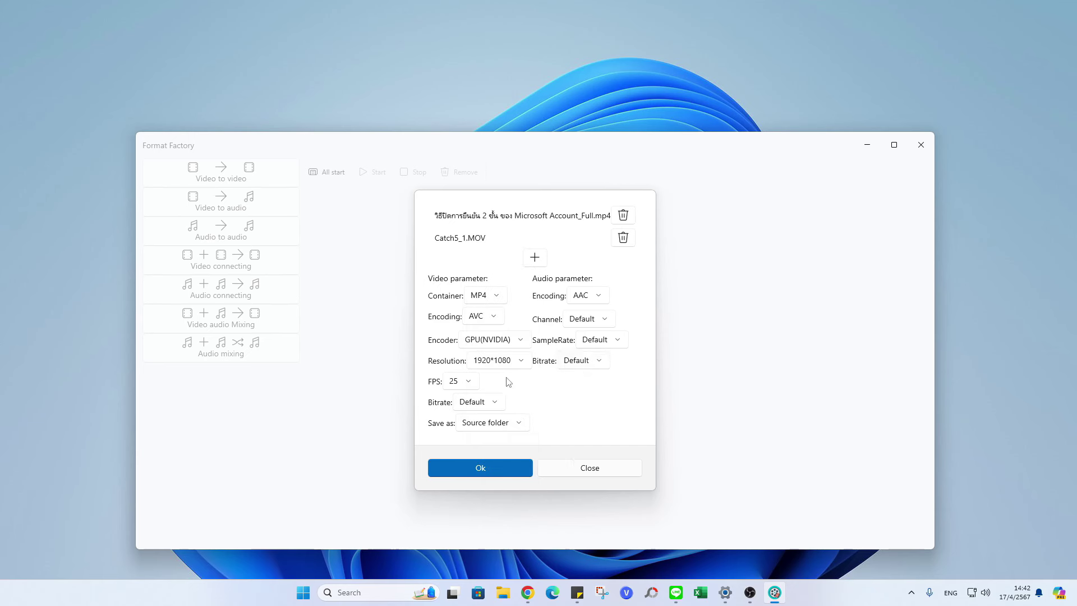
# Step: Set the output video's frame rate to 30 FPS and its save location to the Downloads folder
pyautogui.click(470, 383)
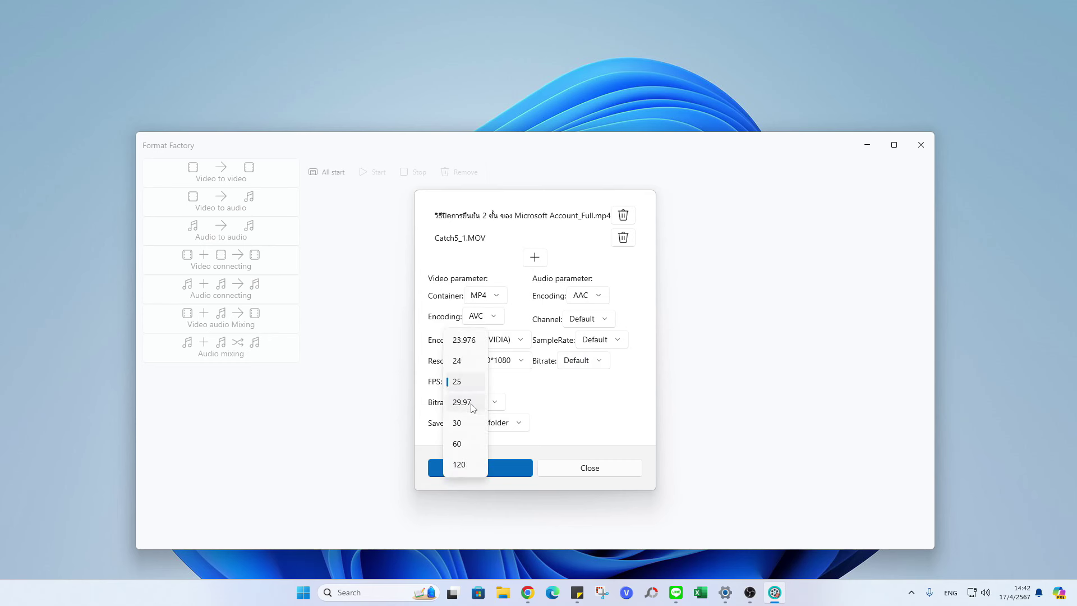
pyautogui.click(466, 423)
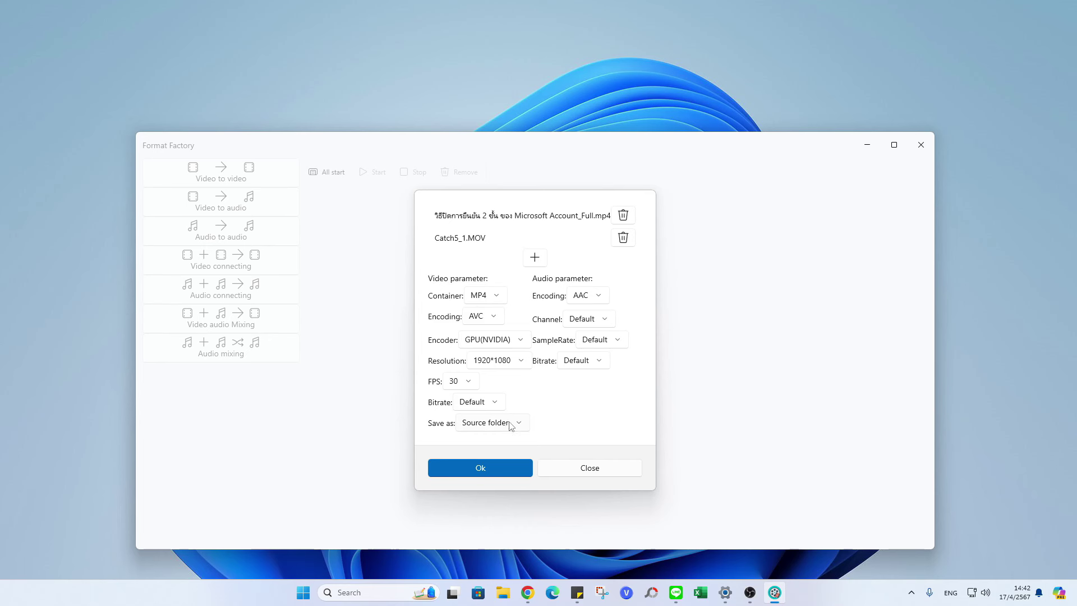
pyautogui.click(487, 422)
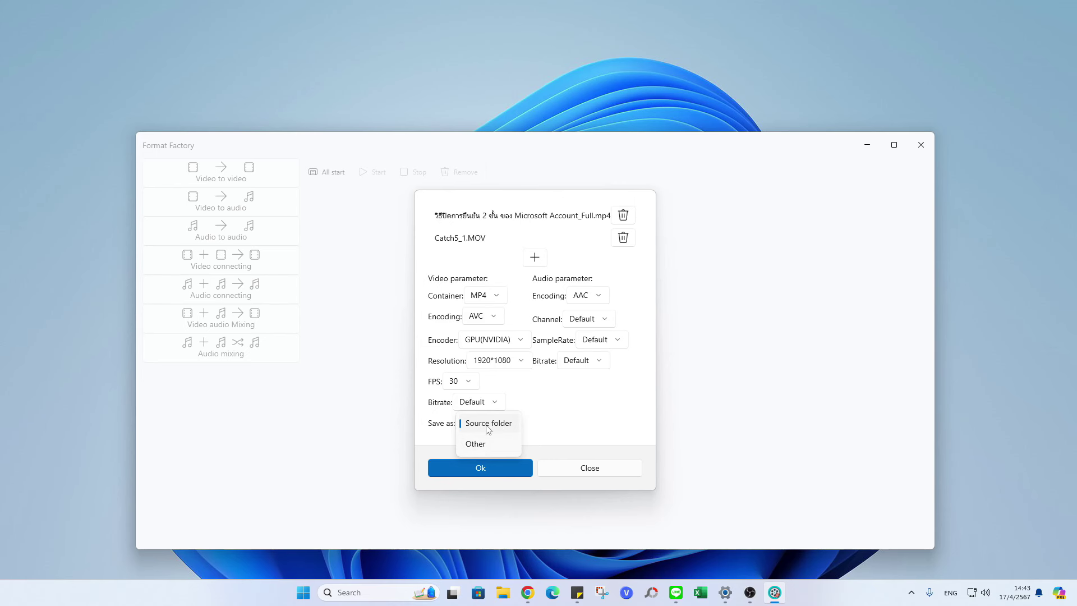
pyautogui.click(478, 443)
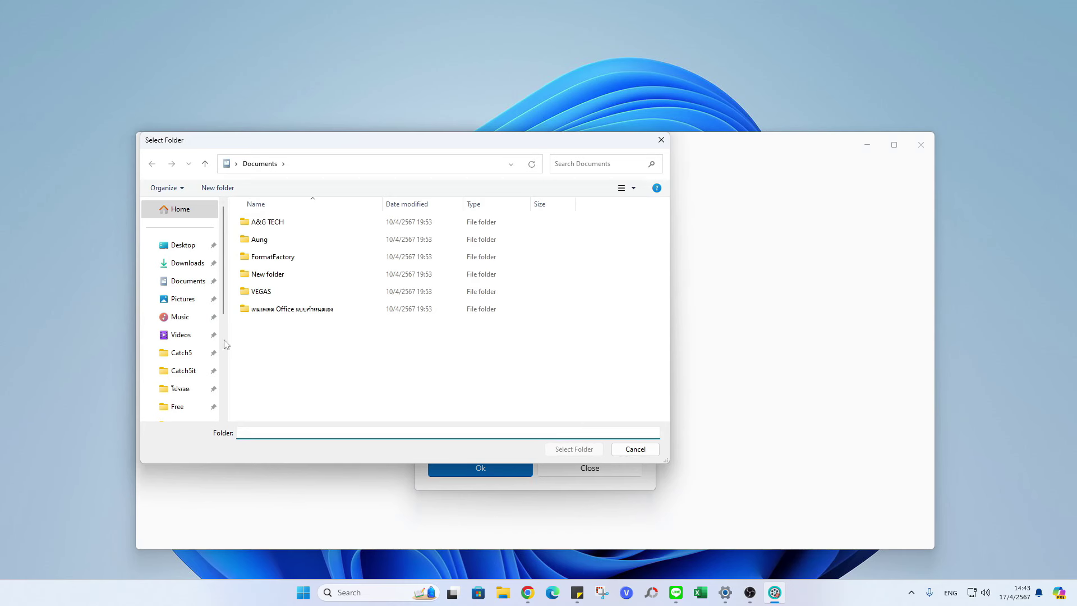
pyautogui.click(190, 264)
pyautogui.click(573, 449)
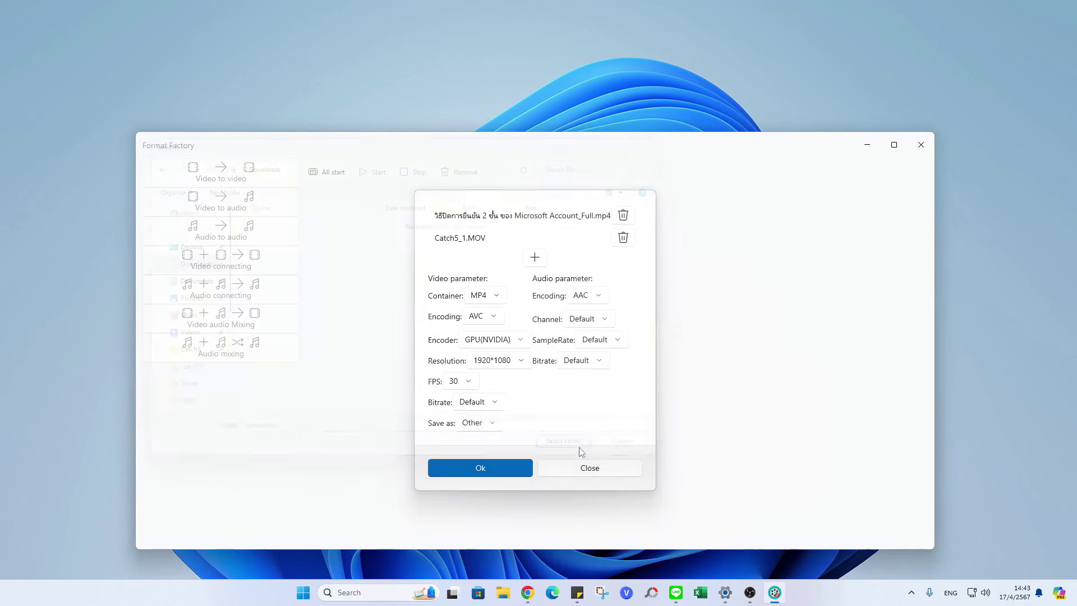
# Step: Add the configured video connecting job to the task list and start processing it
pyautogui.click(496, 472)
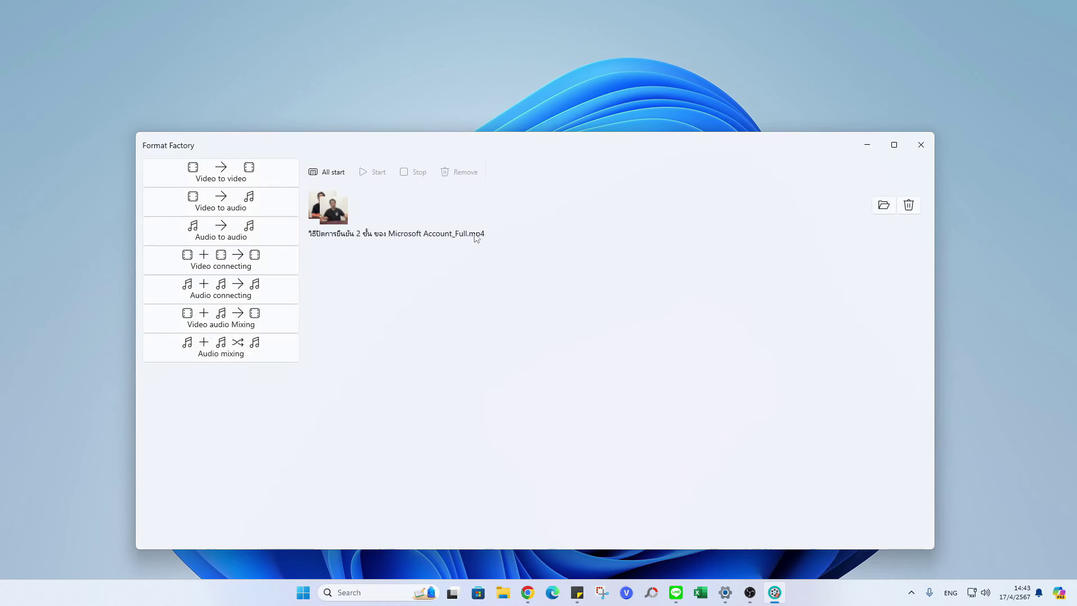
pyautogui.click(386, 216)
pyautogui.click(376, 177)
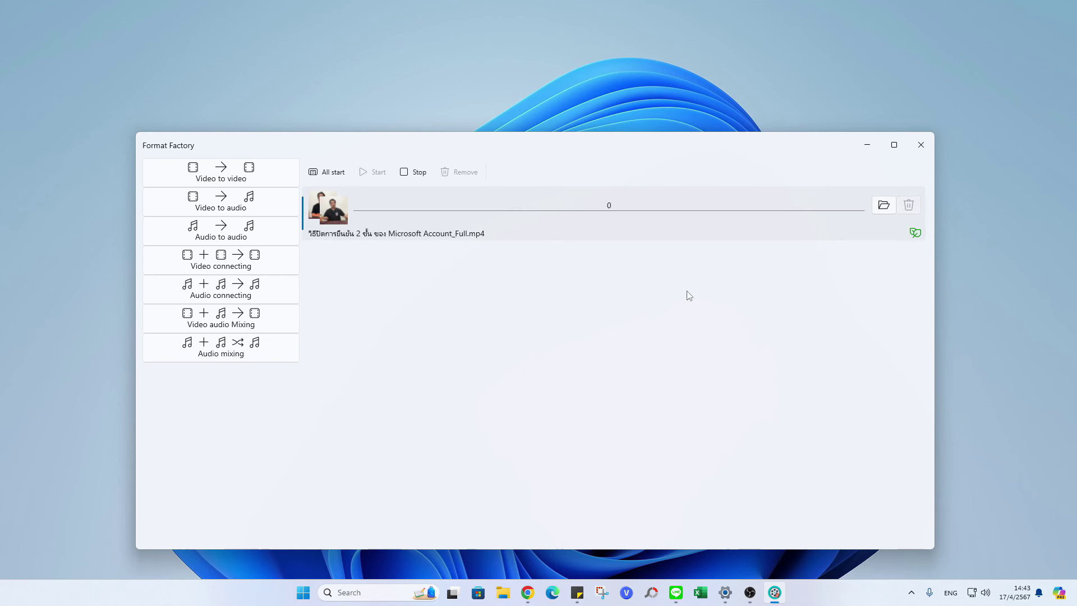